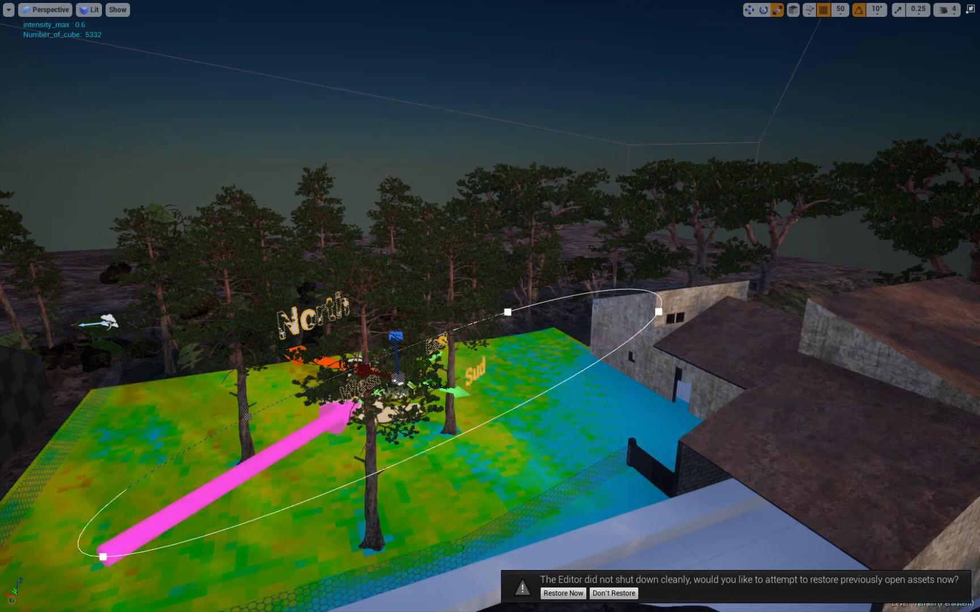
- Orbit down over the yellow-orange and blue-green heatmap plot, then deselect the sun light
{"action": "mouse_move", "coordinate": [941, 422]}
{"action": "right_mouse_down"}
{"action": "mouse_move", "coordinate": [851, 482]}
{"action": "mouse_move", "coordinate": [850, 454]}
{"action": "right_mouse_up"}
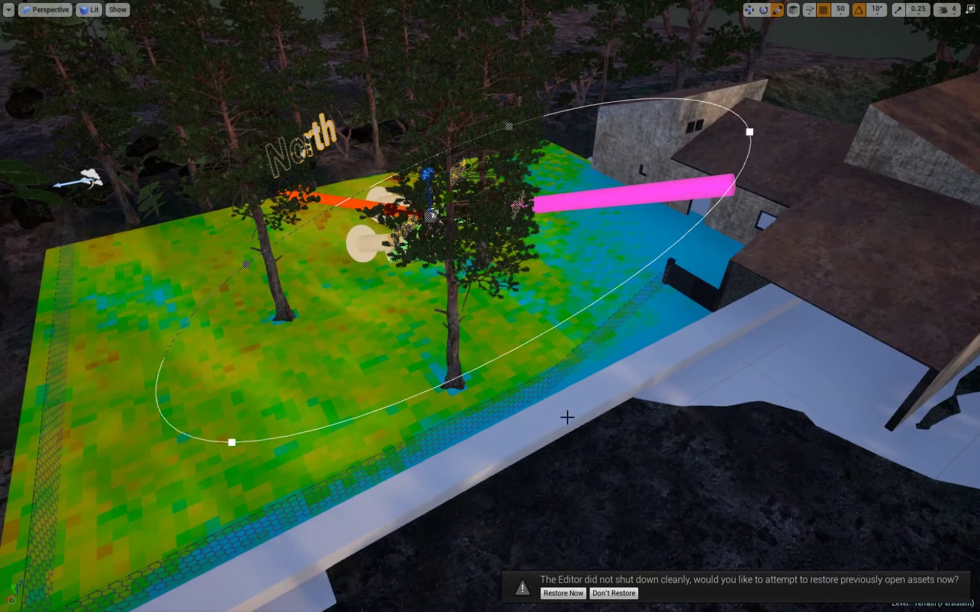
{"action": "right_click_drag", "start_coordinate": [567, 417], "coordinate": [567, 317]}
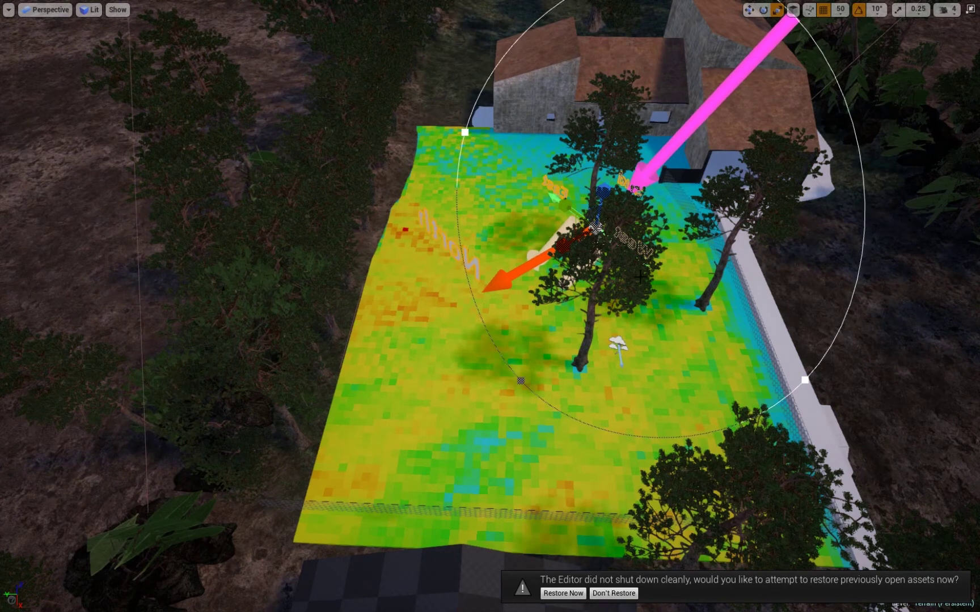
{"action": "right_click_drag", "start_coordinate": [759, 332], "coordinate": [741, 299]}
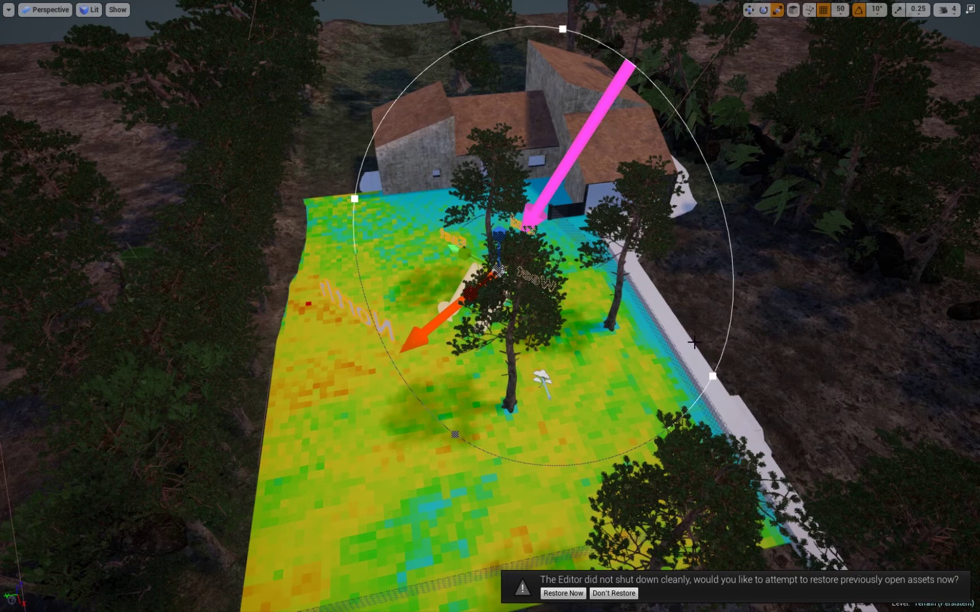
{"action": "key", "text": "Escape"}
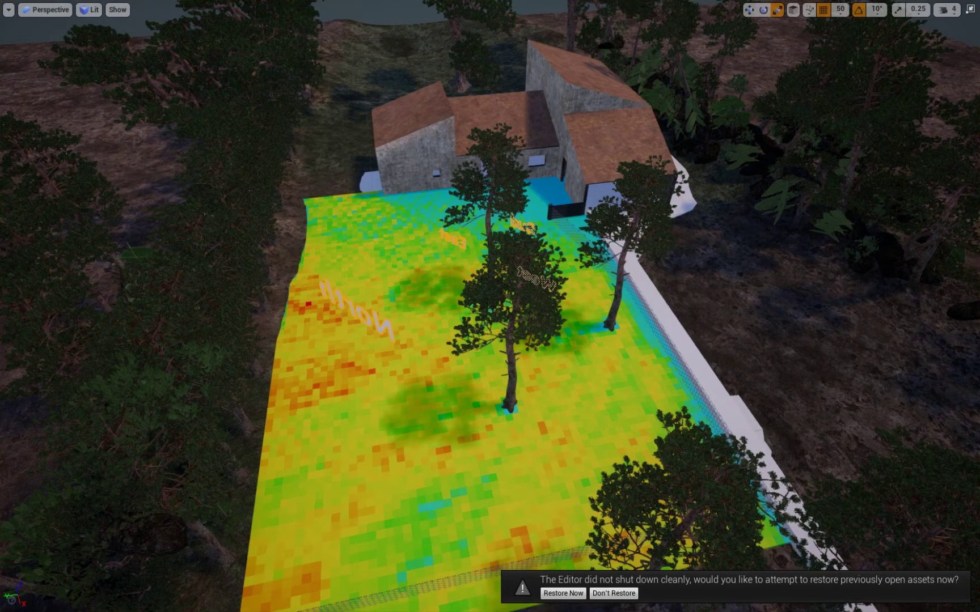
- Select the compass actor at the plot centre and recompute the sunlight heatmap
{"action": "left_click", "coordinate": [531, 475]}
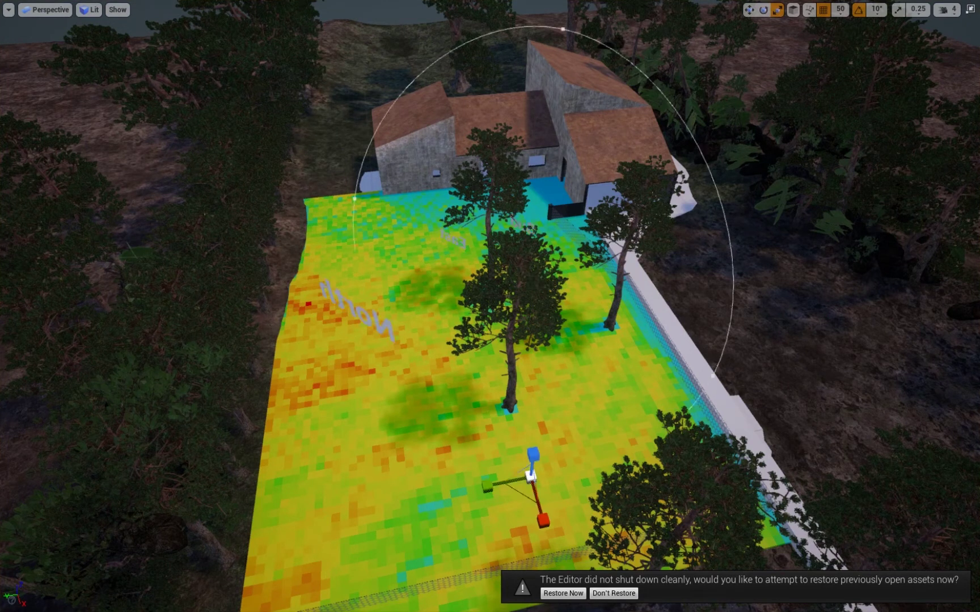
{"action": "left_click", "coordinate": [498, 269]}
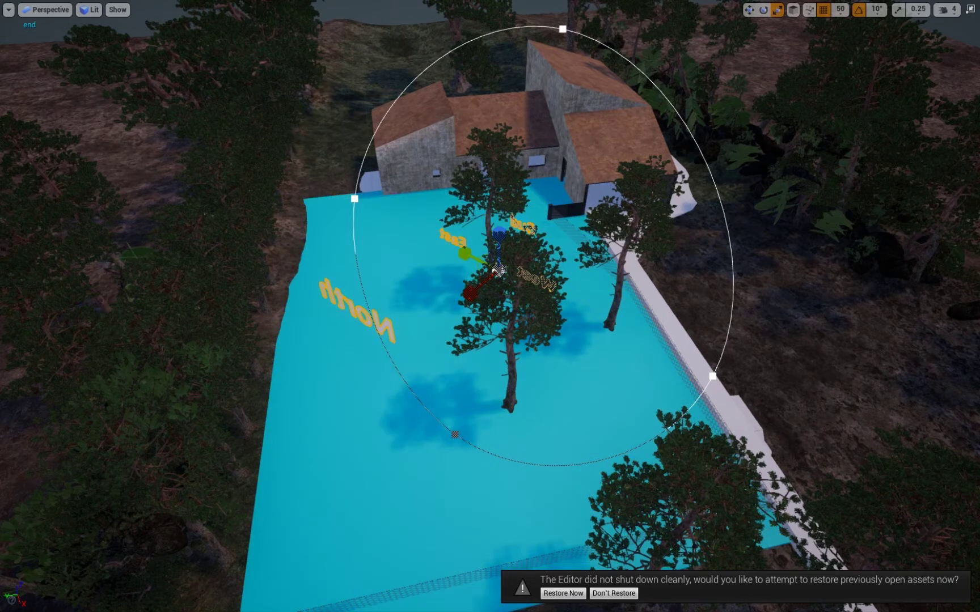
{"action": "key", "text": "Left"}
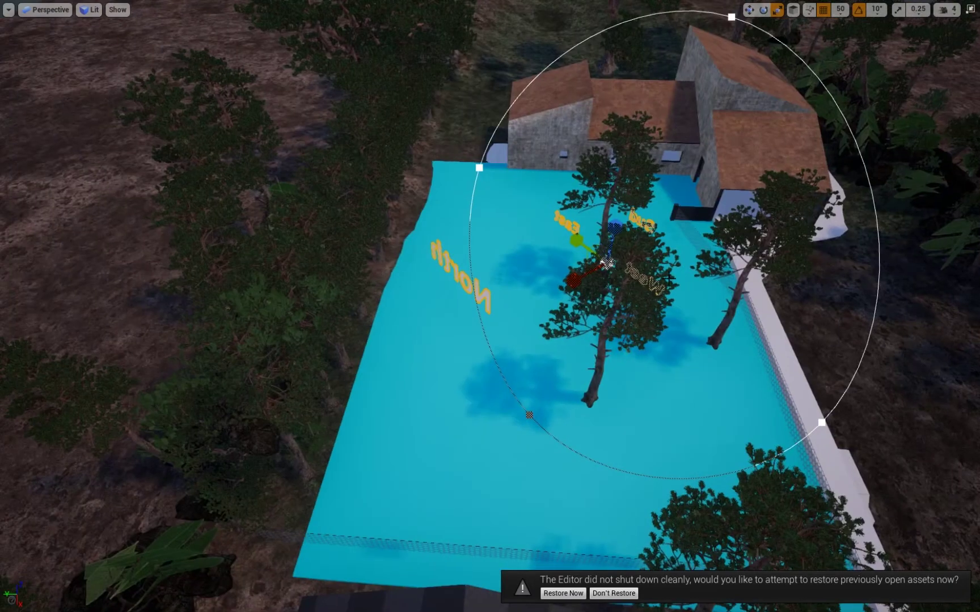
{"action": "key", "text": "Right"}
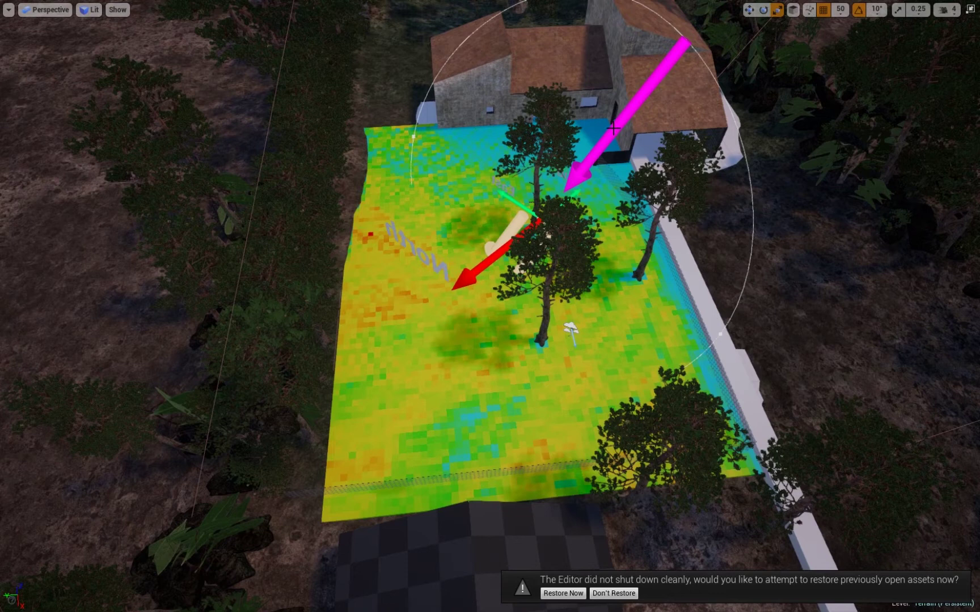
- Select the sun direction actor and orbit to view the plot from its opposite end
{"action": "left_click", "coordinate": [613, 128]}
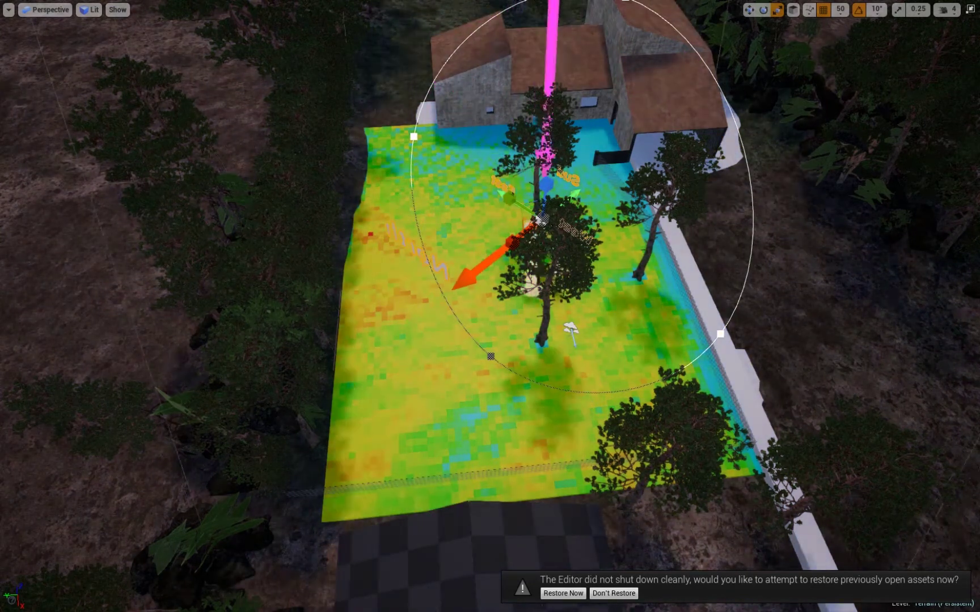
{"action": "mouse_move", "coordinate": [903, 325]}
{"action": "left_mouse_down", "text": "alt"}
{"action": "mouse_move", "coordinate": [397, 351]}
{"action": "mouse_move", "coordinate": [711, 374]}
{"action": "left_mouse_up", "text": "alt"}
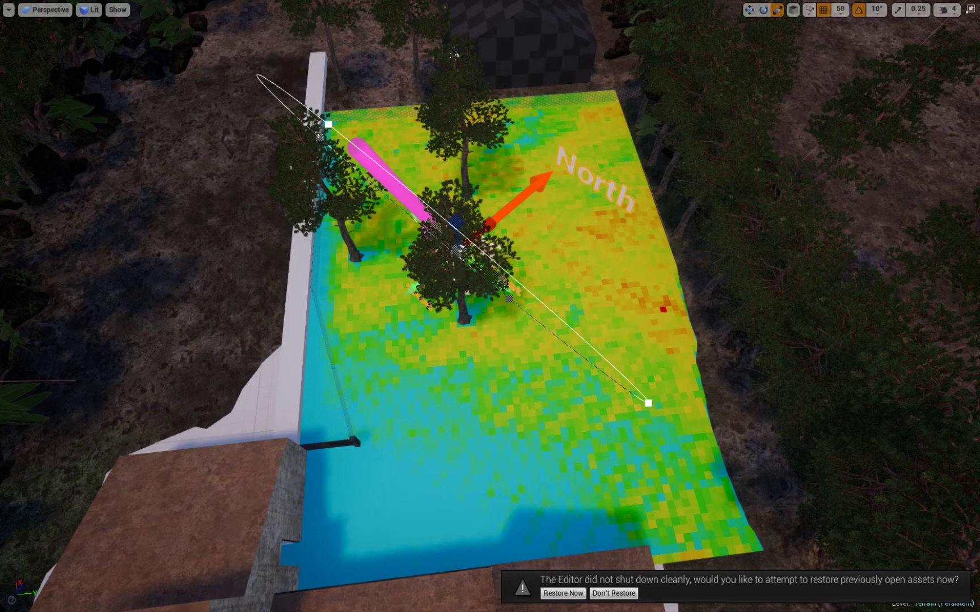
- Rotate the sun to a new angle, giving intensity_max 0.1 with blue shade patches, and view from overhead
{"action": "mouse_move", "coordinate": [648, 404]}
{"action": "left_mouse_down"}
{"action": "mouse_move", "coordinate": [236, 357]}
{"action": "mouse_move", "coordinate": [258, 240]}
{"action": "left_mouse_up"}
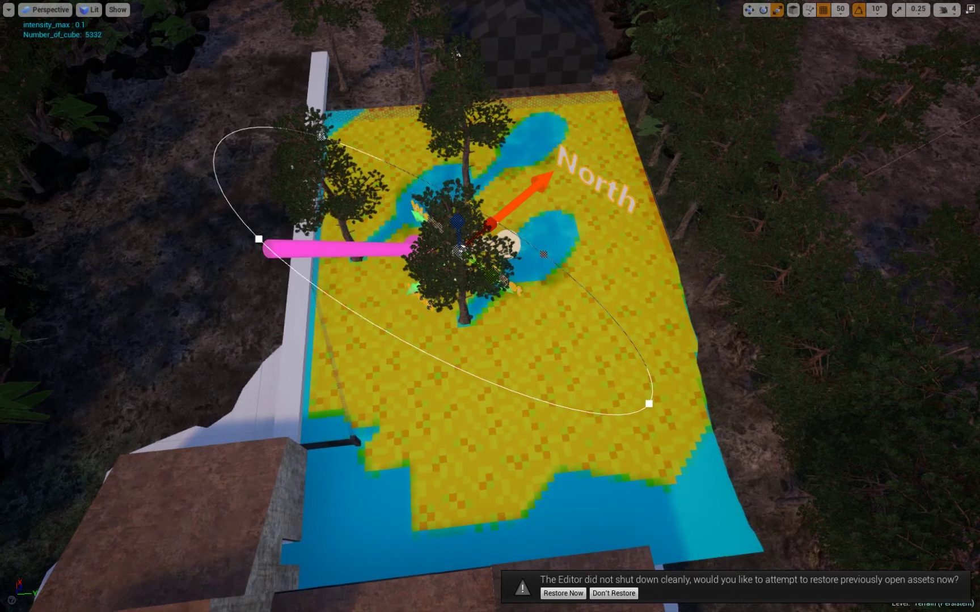
{"action": "right_click_drag", "start_coordinate": [752, 465], "coordinate": [737, 465]}
{"action": "right_click_drag", "start_coordinate": [489, 306], "coordinate": [436, 300]}
{"action": "left_click_drag", "start_coordinate": [490, 306], "coordinate": [464, 374], "text": "alt"}
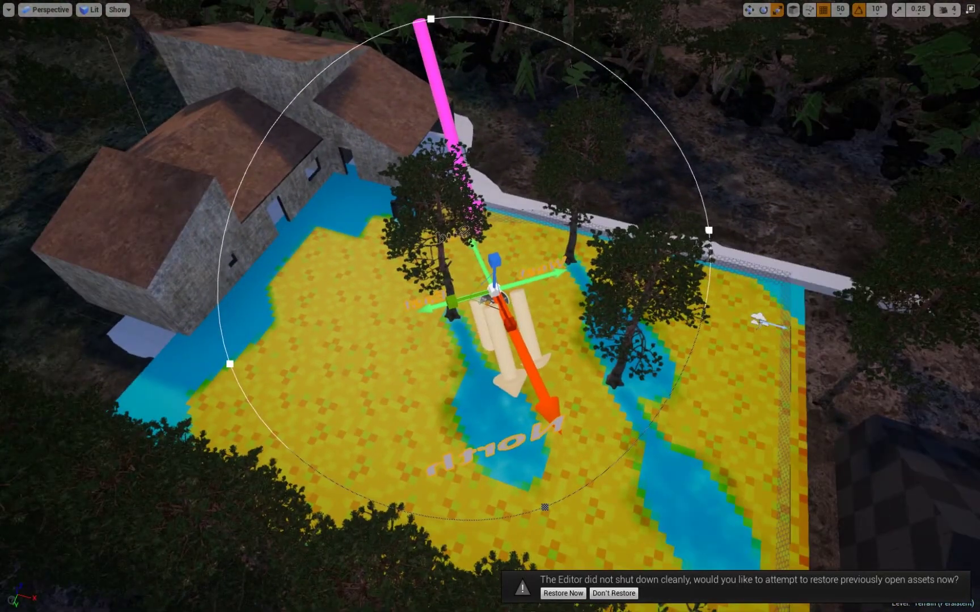
- Rotate the sun down into the scene and fly the camera toward the sun actor
{"action": "key", "text": "ctrl+l"}
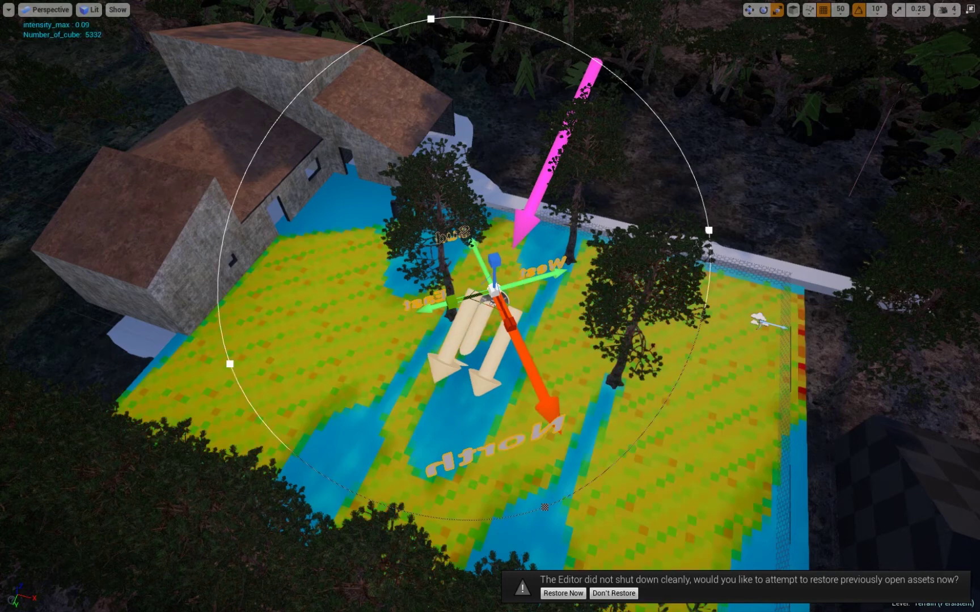
{"action": "right_click_drag", "start_coordinate": [750, 391], "coordinate": [749, 391]}
{"action": "key", "text": "w"}
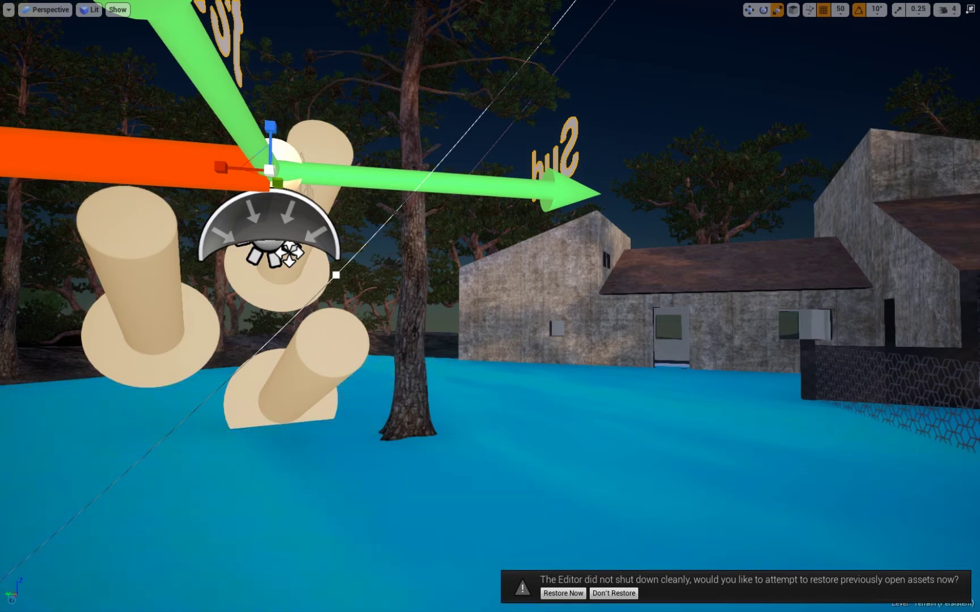
- Pull back to overlook the mostly yellow heatmap with blue tree shade, intensity_max 0.13
{"action": "mouse_move", "coordinate": [673, 385]}
{"action": "right_mouse_down"}
{"action": "mouse_move", "coordinate": [511, 368]}
{"action": "mouse_move", "coordinate": [430, 279]}
{"action": "mouse_move", "coordinate": [397, 272]}
{"action": "mouse_move", "coordinate": [408, 266]}
{"action": "mouse_move", "coordinate": [396, 249]}
{"action": "mouse_move", "coordinate": [397, 261]}
{"action": "right_mouse_up"}
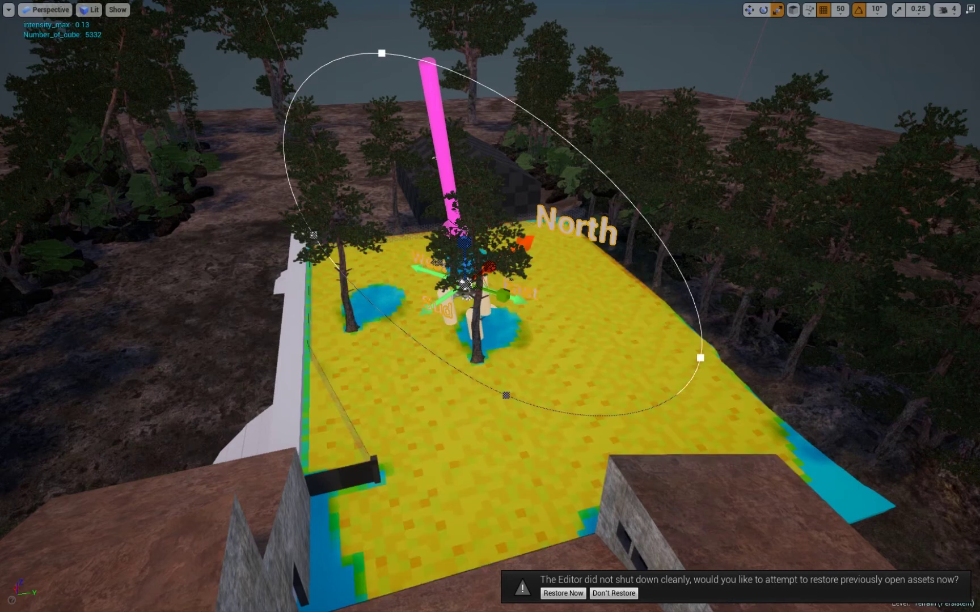
{"action": "left_click_drag", "start_coordinate": [490, 306], "coordinate": [562, 137], "text": "alt"}
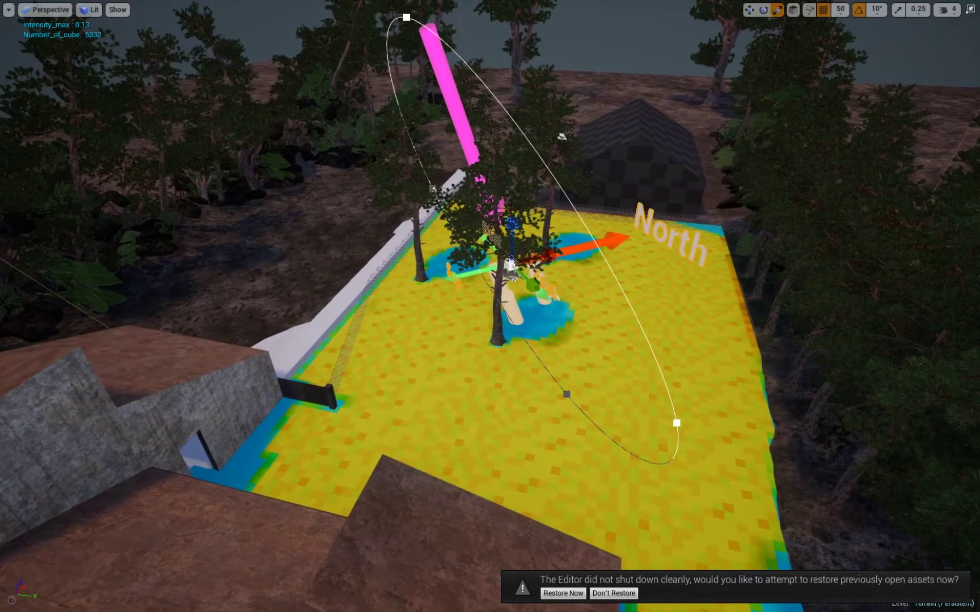